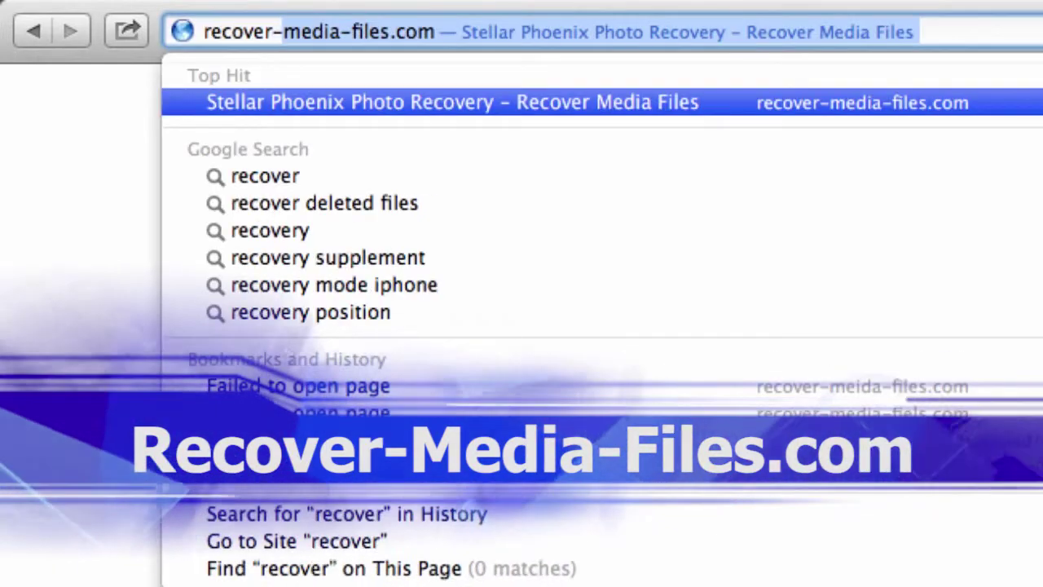
Step: Enter recover-media-files.com in Safari's address bar
{"action": "type", "text": "-media-f"}
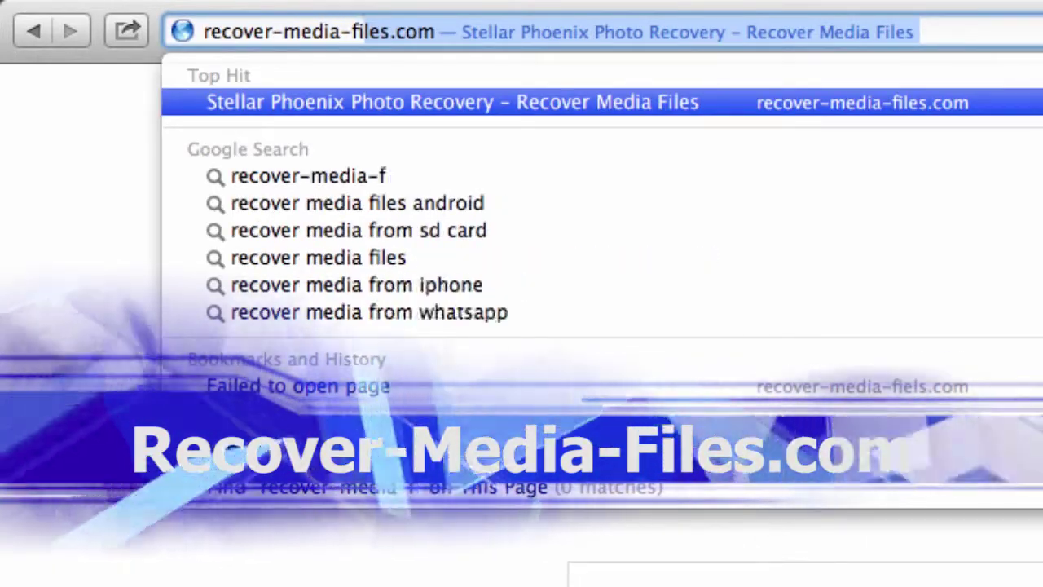
{"action": "type", "text": "iles.com"}
Step: Load recover-media-files.com and download the Mac version of Stellar Phoenix Photo Recovery
{"action": "key", "text": "Return"}
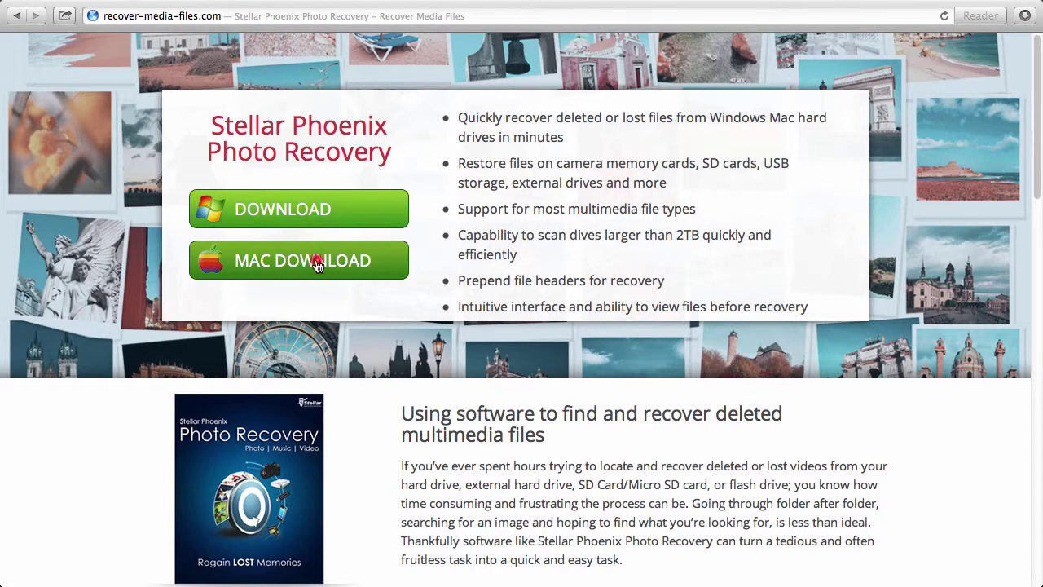
{"action": "left_click", "coordinate": [316, 262]}
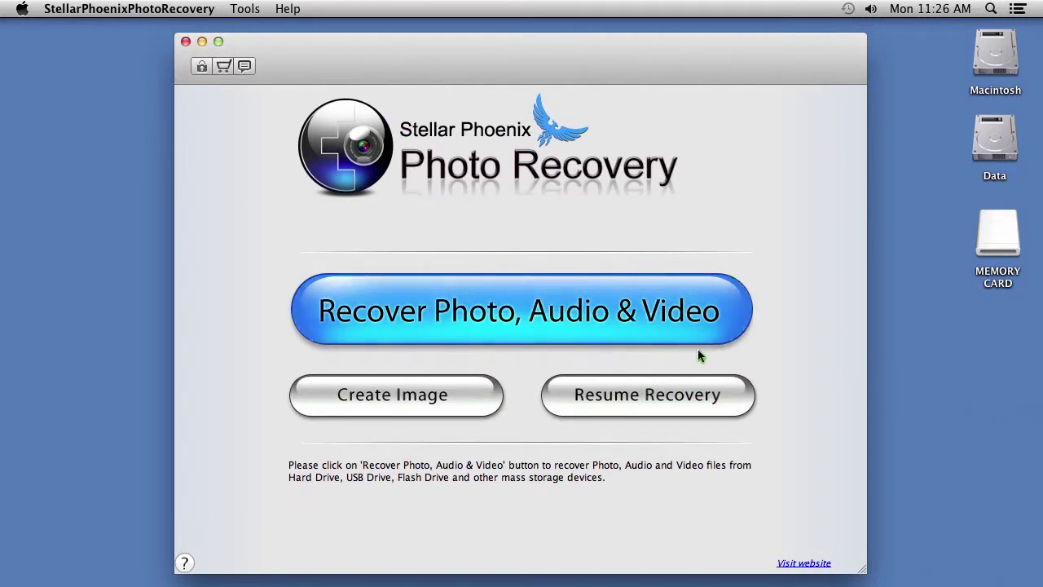
Step: Start Photo, Audio & Video recovery and show the complete drive list
{"action": "left_click", "coordinate": [557, 328]}
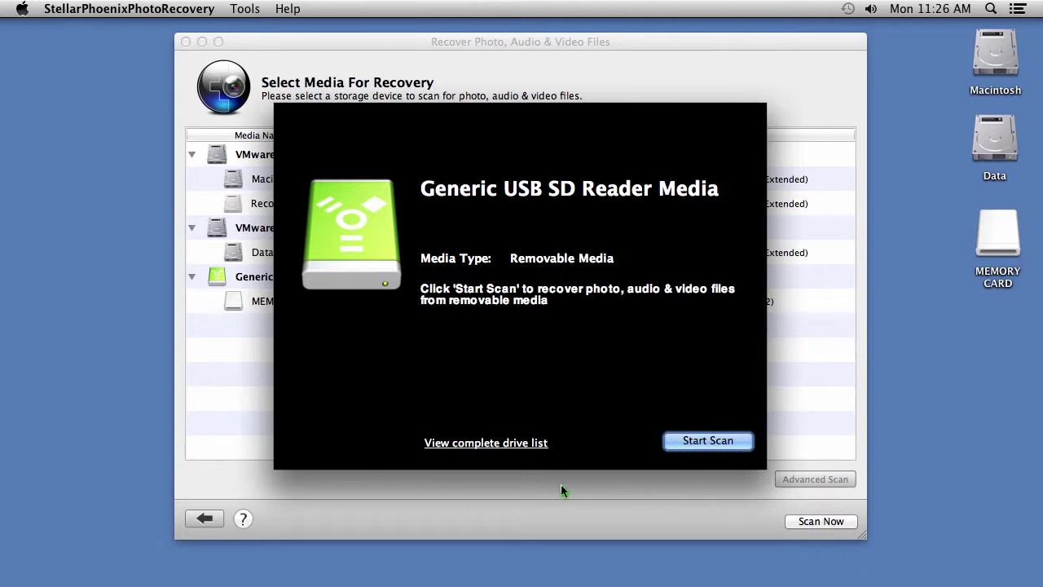
{"action": "left_click", "coordinate": [497, 444]}
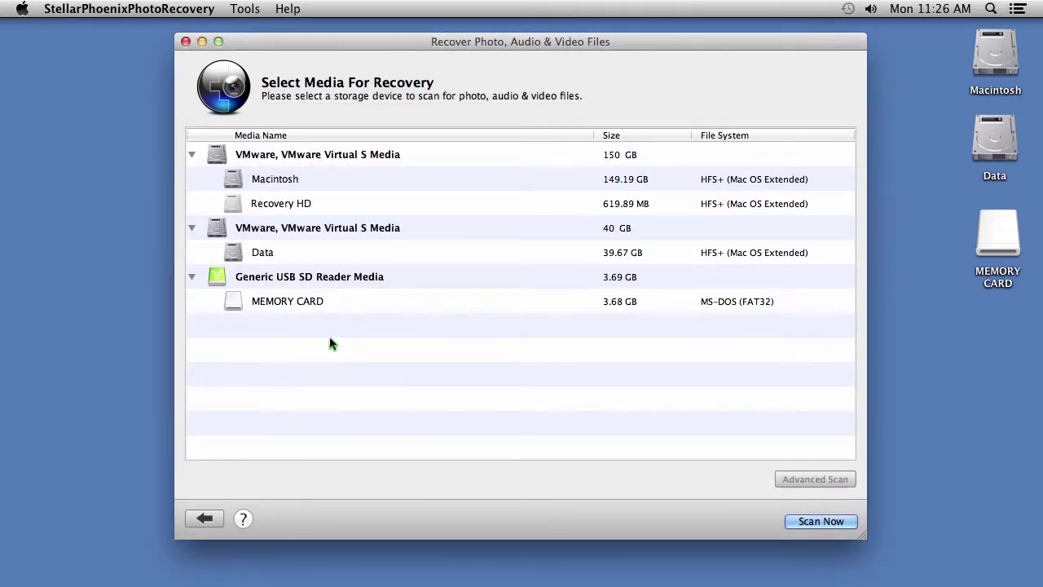
Step: Select the 3.68 GB MEMORY CARD as the drive to scan and show the file-type options
{"action": "left_click", "coordinate": [285, 300]}
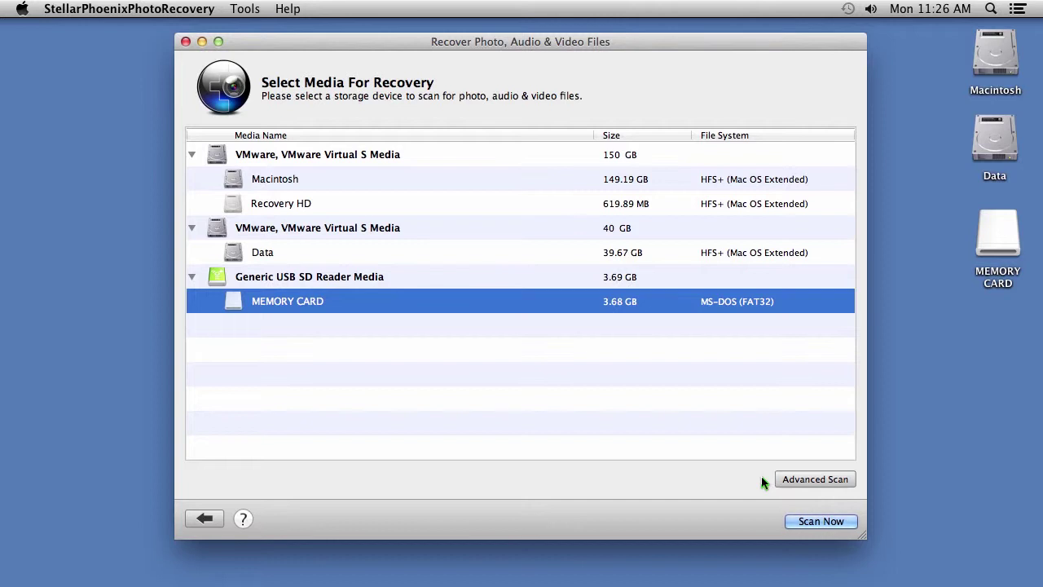
{"action": "left_click", "coordinate": [803, 480]}
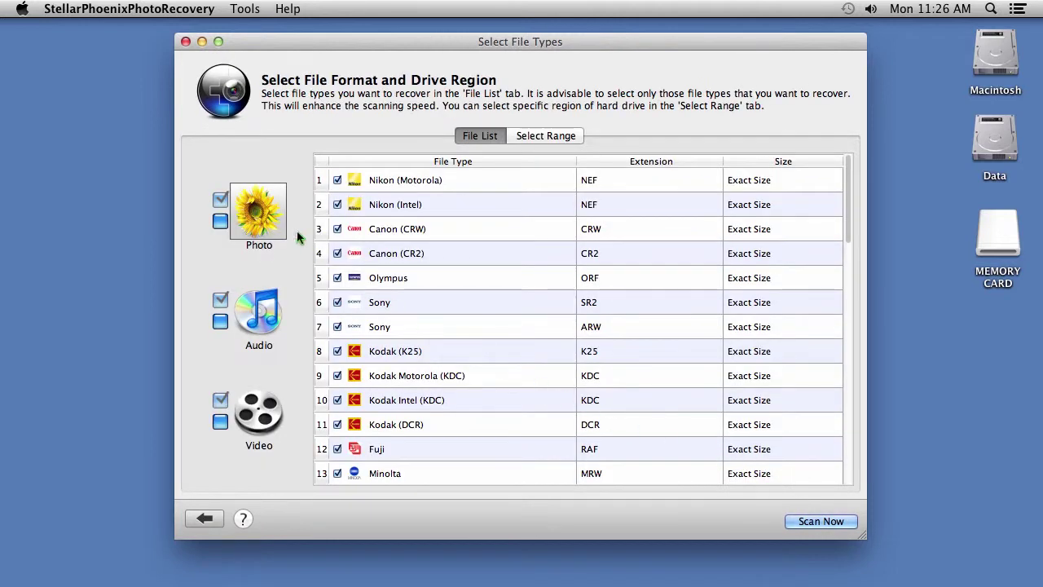
Step: Scan the memory card without audio types, 3GP and Digital Video, and with 3G2 toggled
{"action": "left_click", "coordinate": [259, 311]}
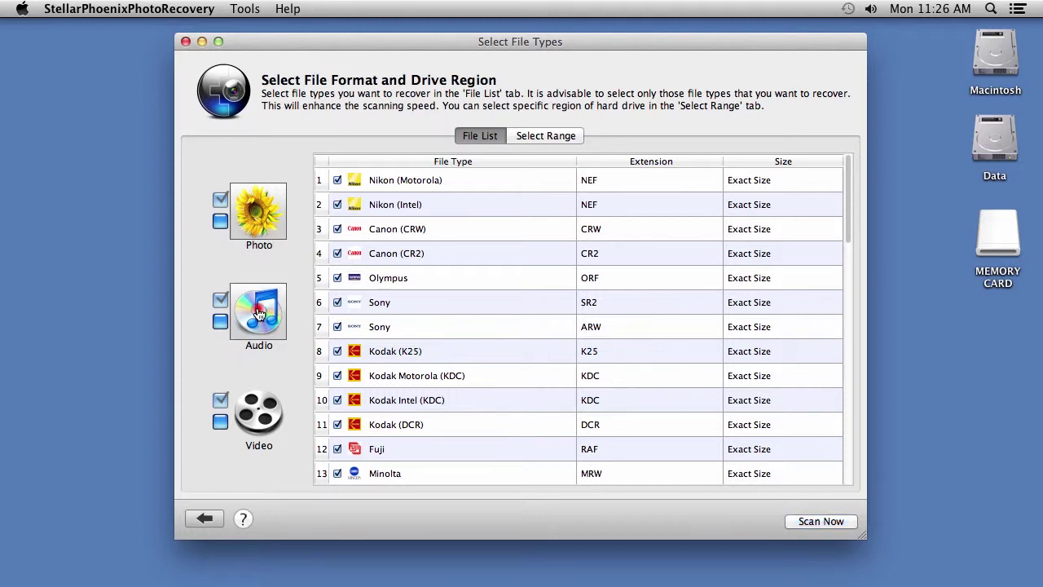
{"action": "left_click", "coordinate": [220, 322]}
{"action": "left_click", "coordinate": [255, 416]}
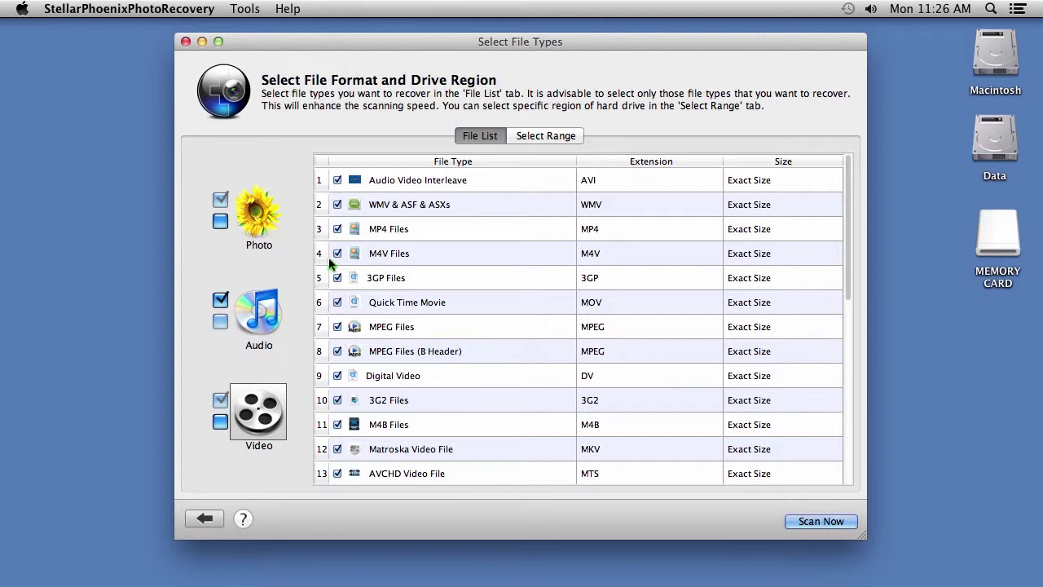
{"action": "left_click", "coordinate": [338, 277]}
{"action": "left_click", "coordinate": [337, 376]}
{"action": "left_click", "coordinate": [338, 400]}
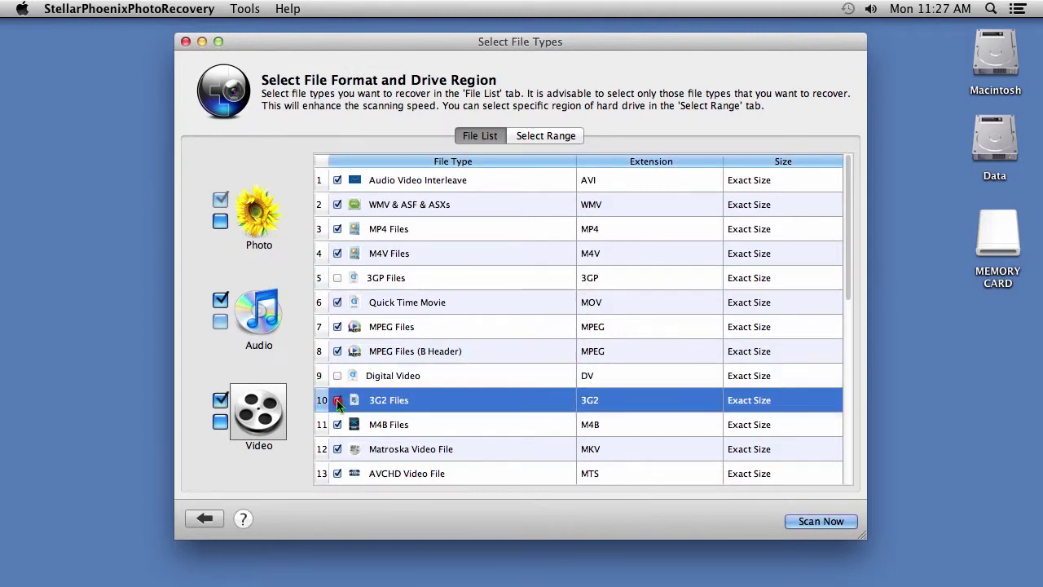
{"action": "left_click", "coordinate": [817, 522]}
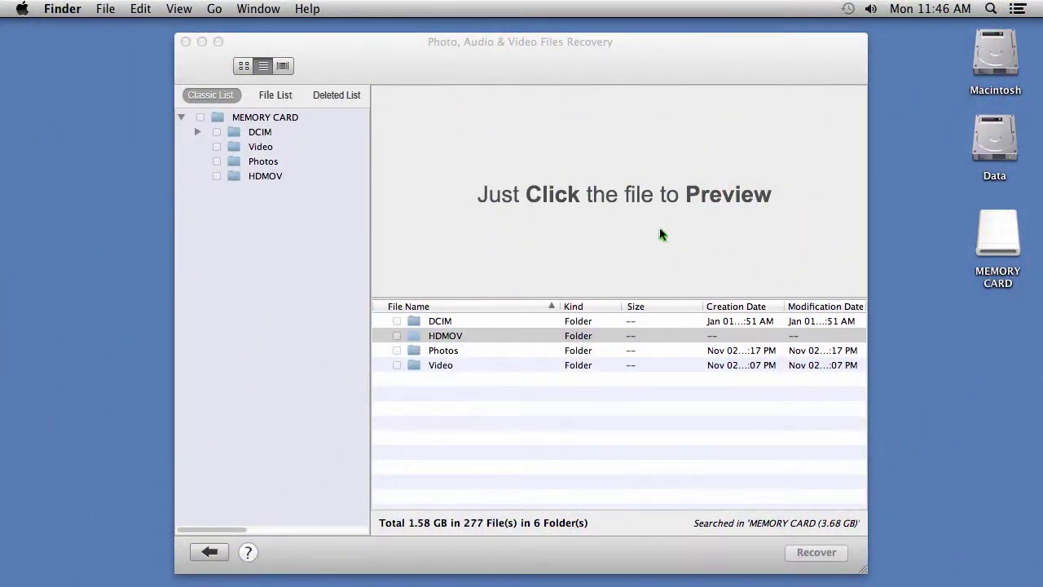
Step: Preview IMG_0341.JPG from Photos > JPEG by file type and mark it for recovery
{"action": "left_click", "coordinate": [276, 95]}
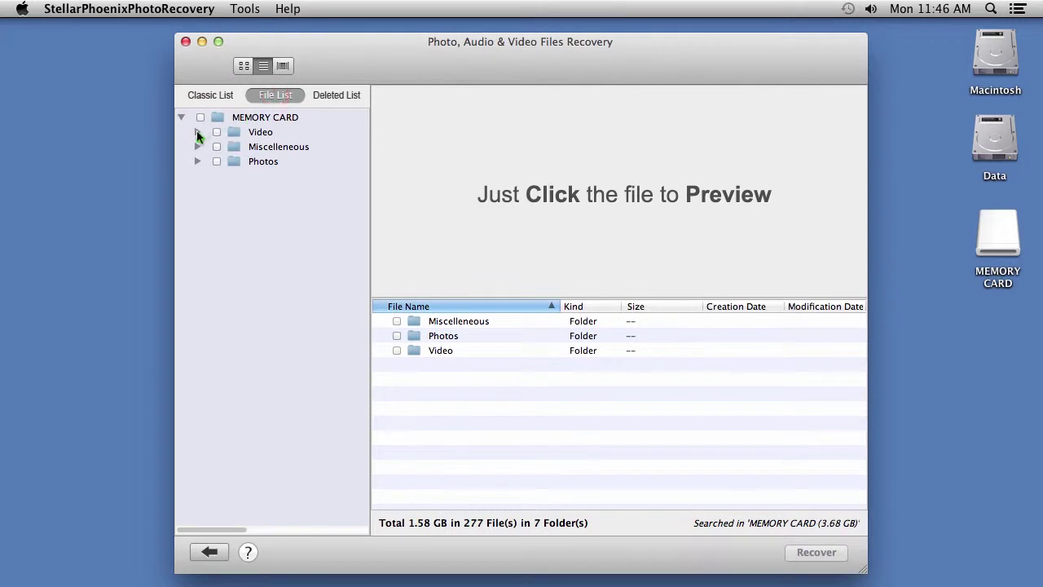
{"action": "left_click", "coordinate": [198, 131]}
{"action": "left_click", "coordinate": [198, 176]}
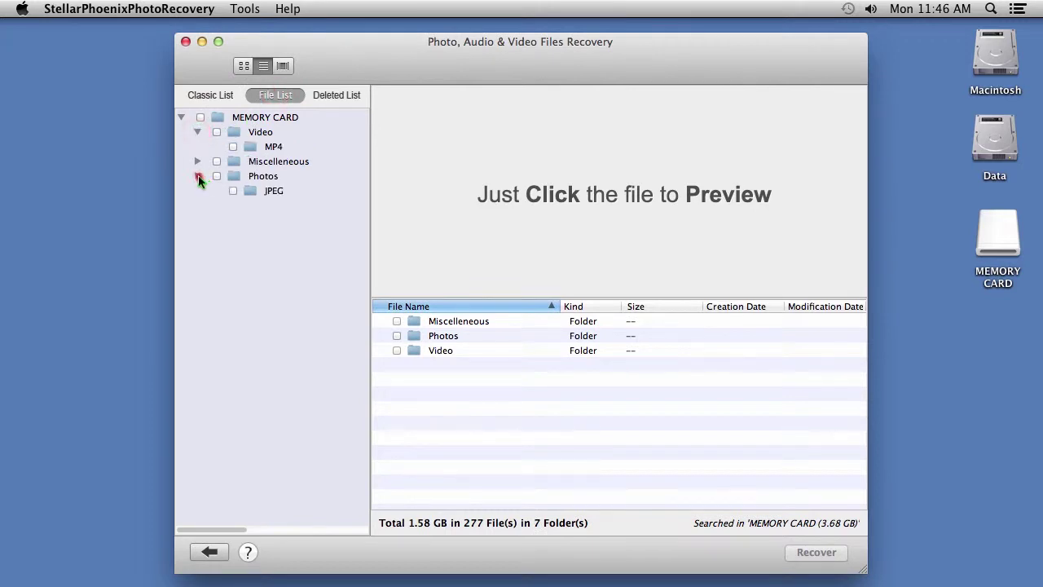
{"action": "left_click", "coordinate": [252, 190]}
{"action": "left_click", "coordinate": [461, 335]}
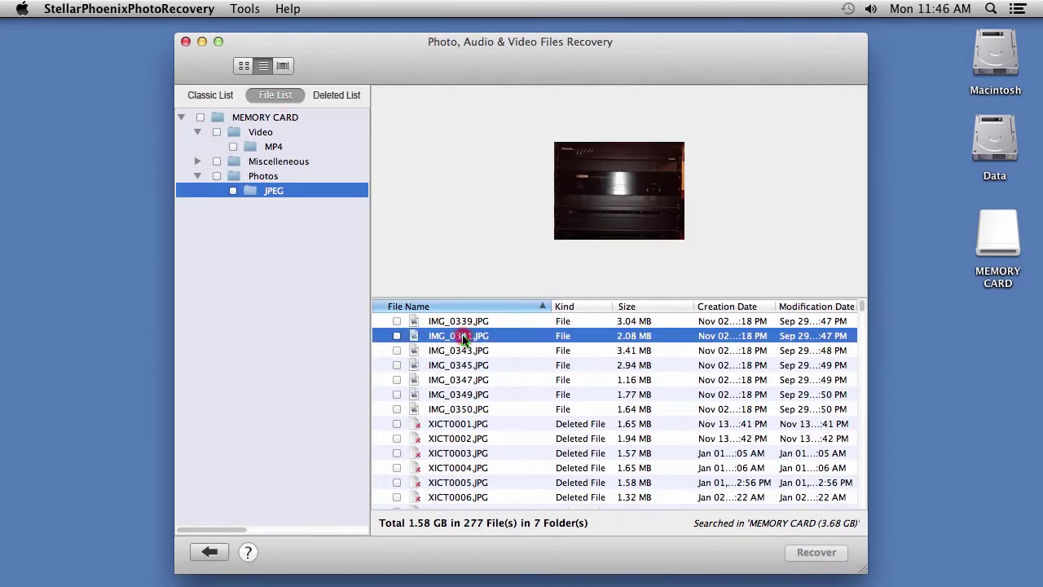
{"action": "left_click", "coordinate": [397, 335]}
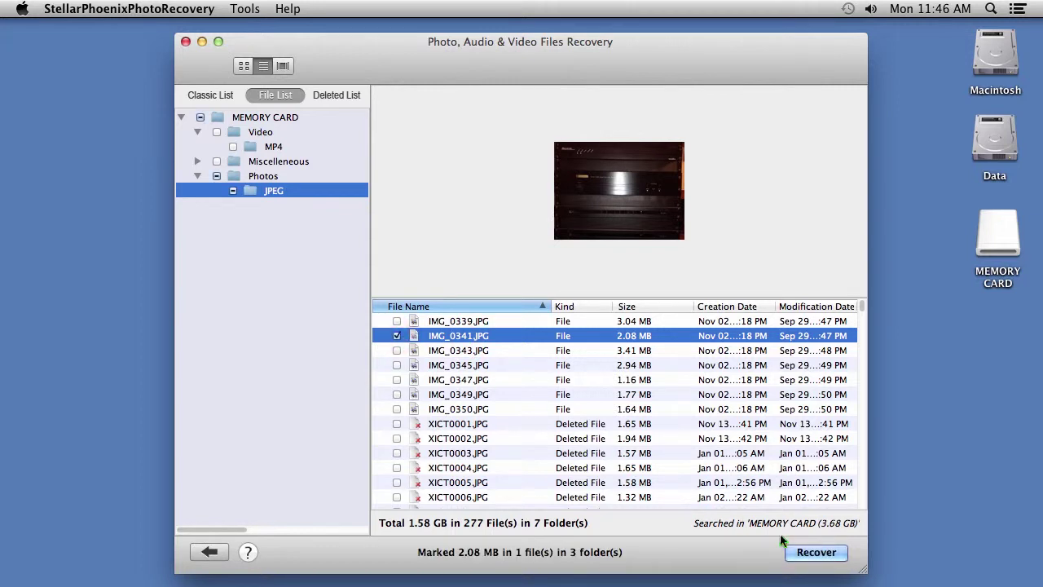
{"action": "left_click", "coordinate": [809, 554]}
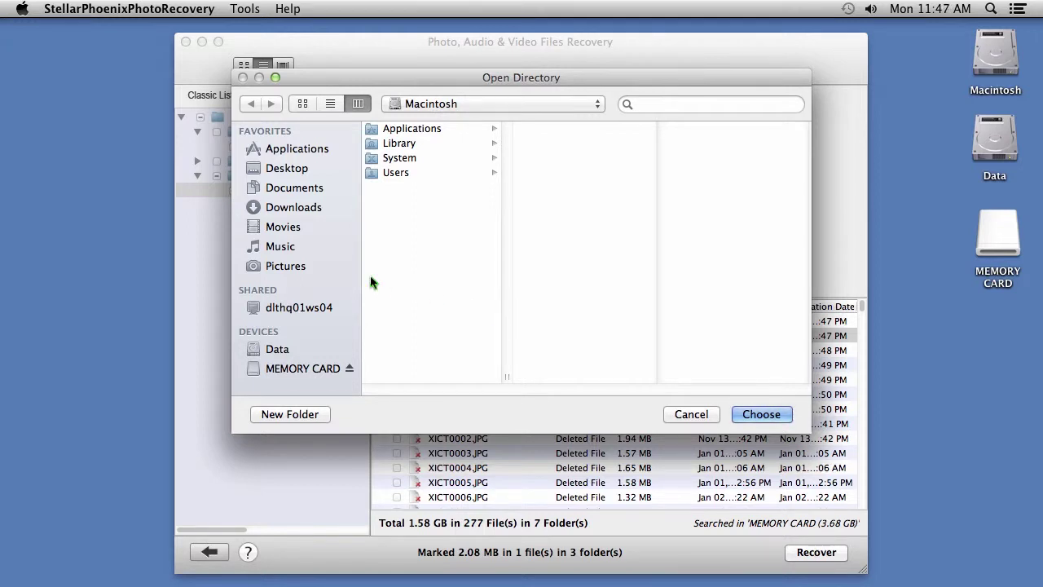
Step: Save the recovered IMG_0341.JPG into the Pictures folder
{"action": "left_click", "coordinate": [286, 267]}
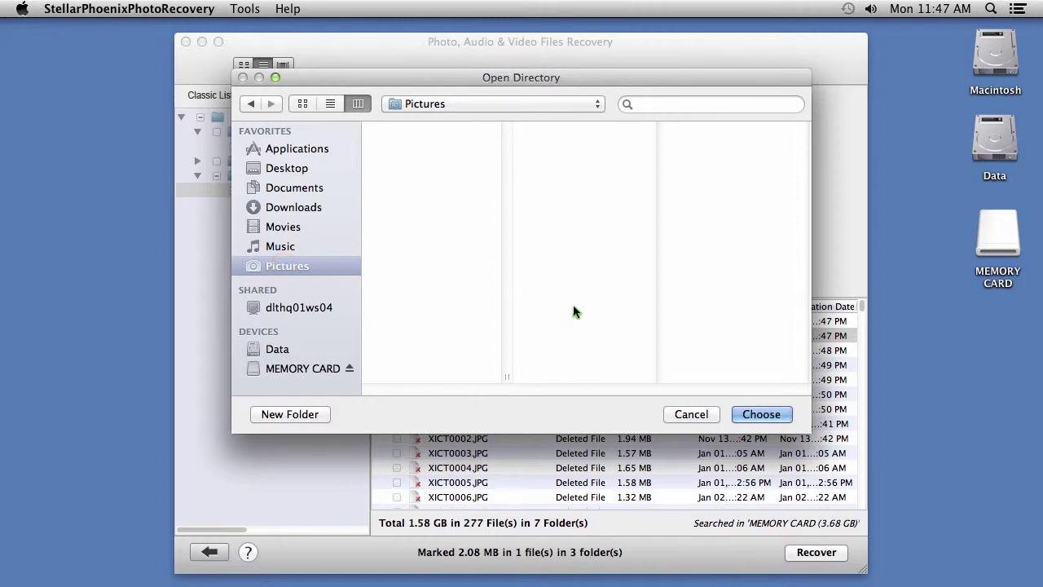
{"action": "left_click", "coordinate": [763, 413]}
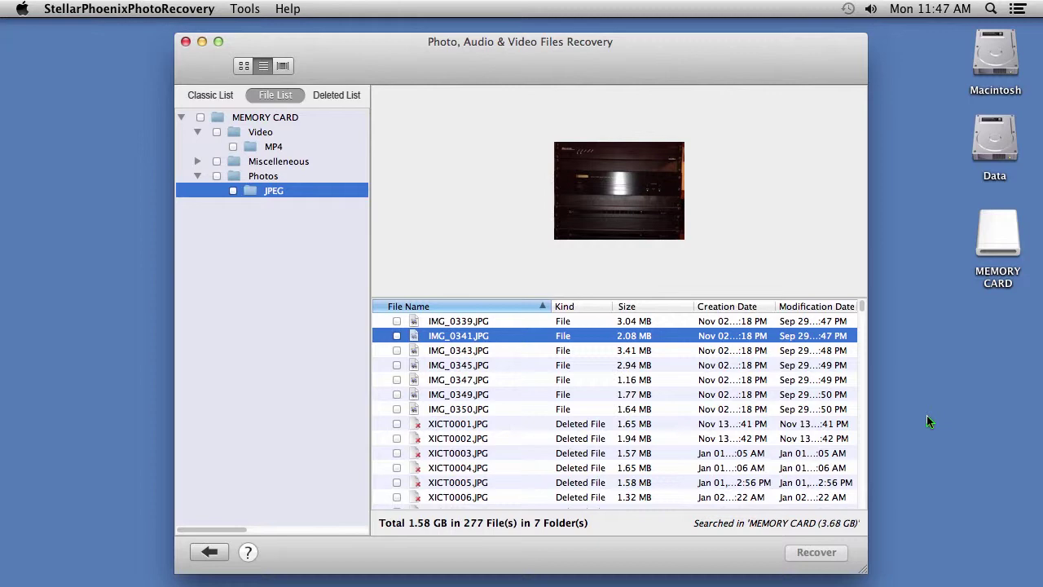
Step: Return to Safari and scroll down to the Features and free-trial download section
{"action": "key", "text": "super+Tab"}
{"action": "key", "text": "super+Tab"}
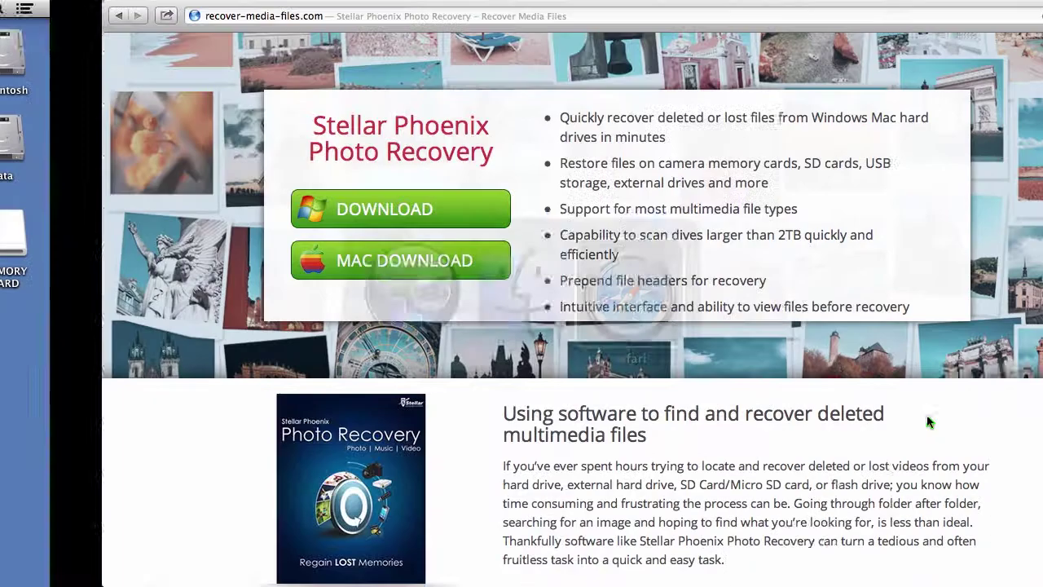
{"action": "mouse_move", "coordinate": [1037, 163]}
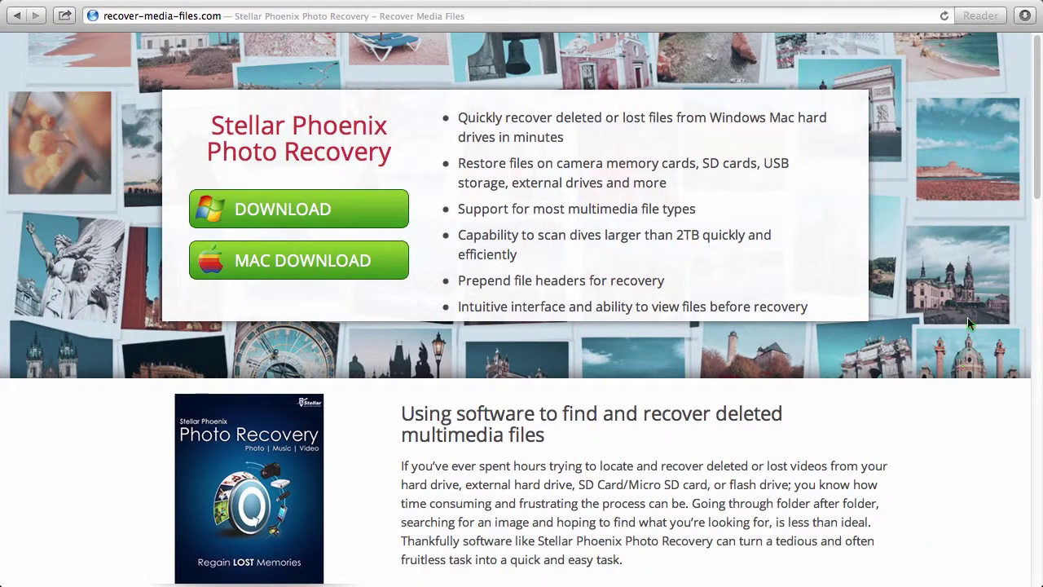
{"action": "left_click_drag", "start_coordinate": [1036, 163], "coordinate": [1038, 563]}
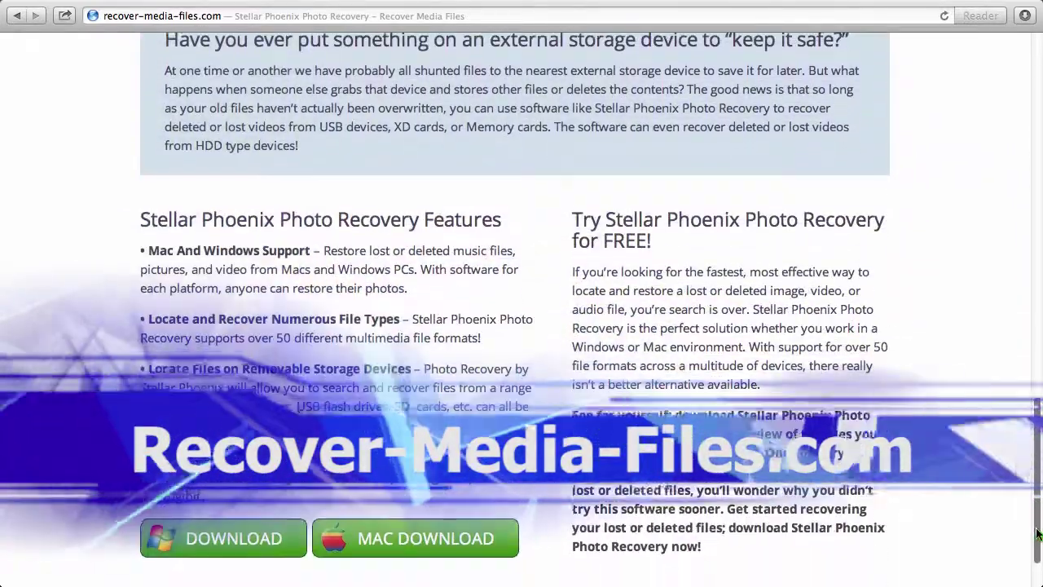